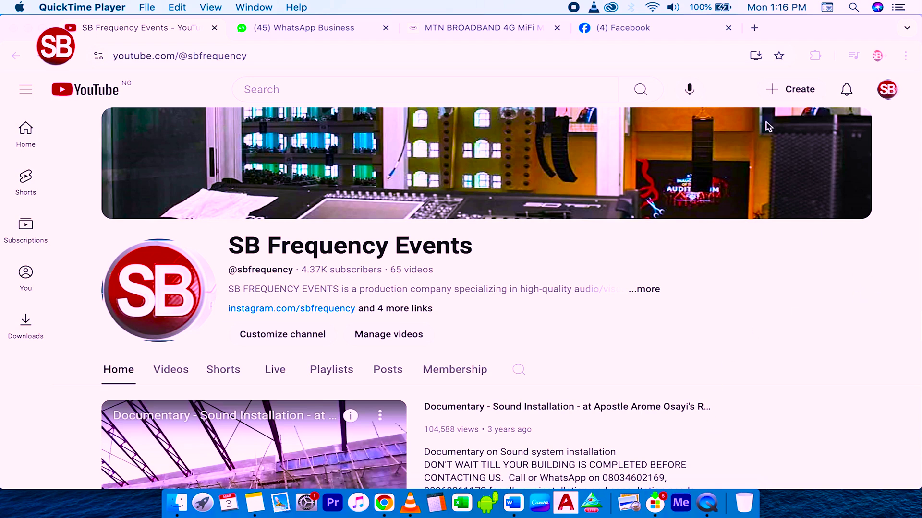
Go to the channel's live streaming page, dismiss the monetization settings notice and start scheduling a new stream.
left_click(789, 91)
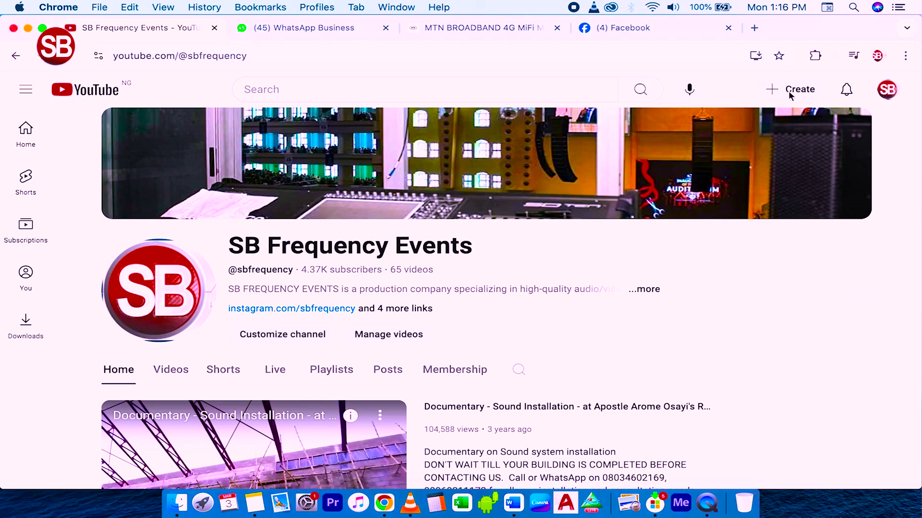
left_click(789, 91)
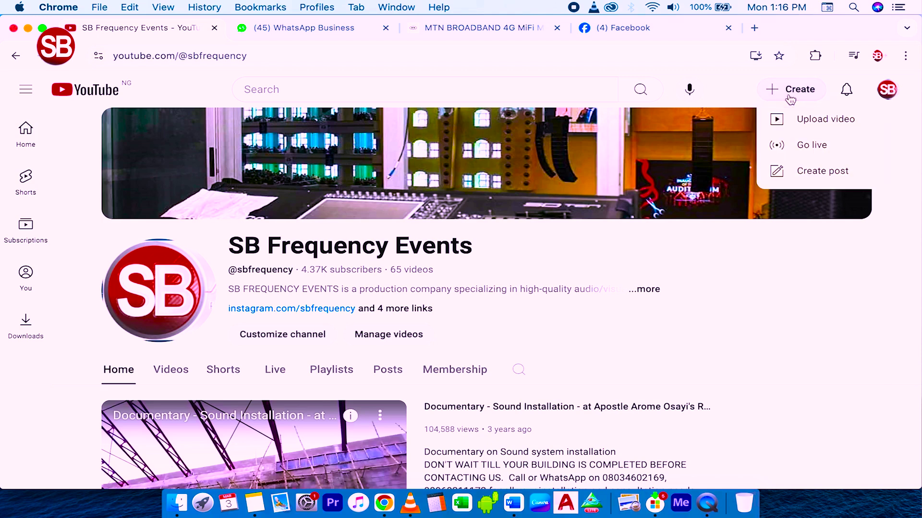
left_click(799, 147)
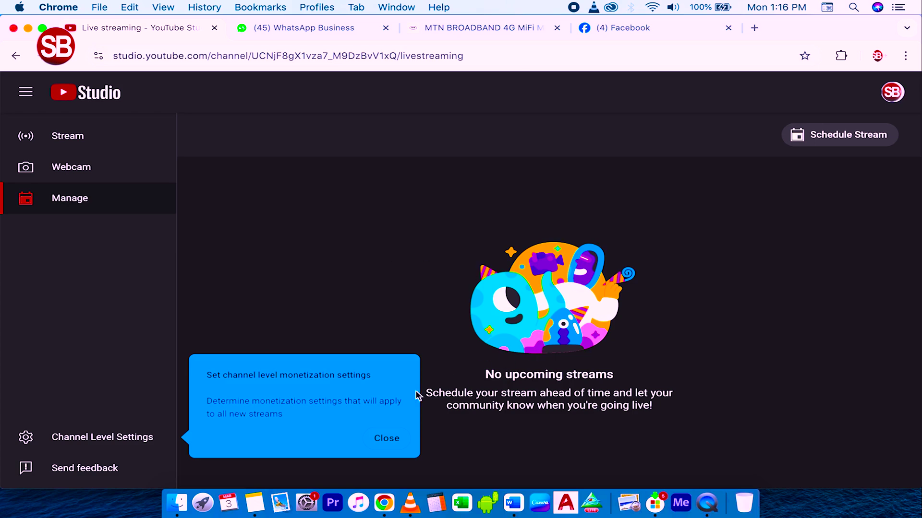
left_click(382, 442)
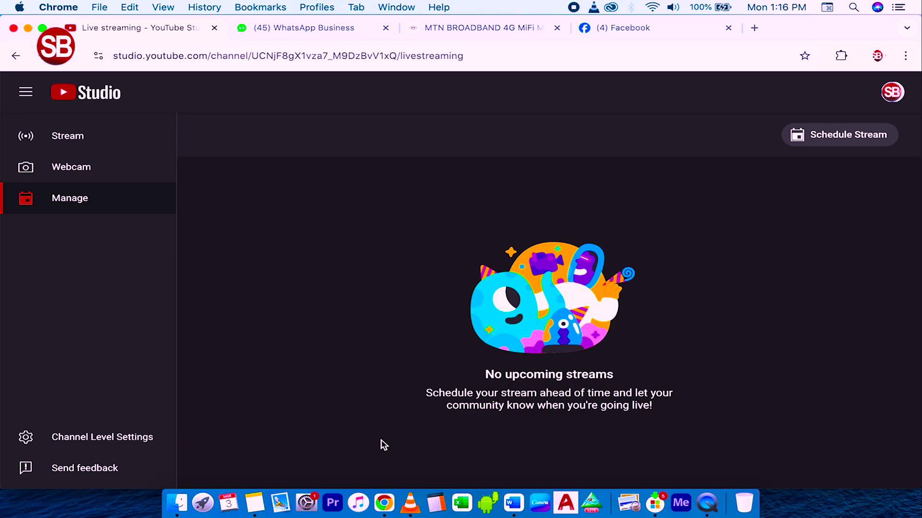
left_click(833, 142)
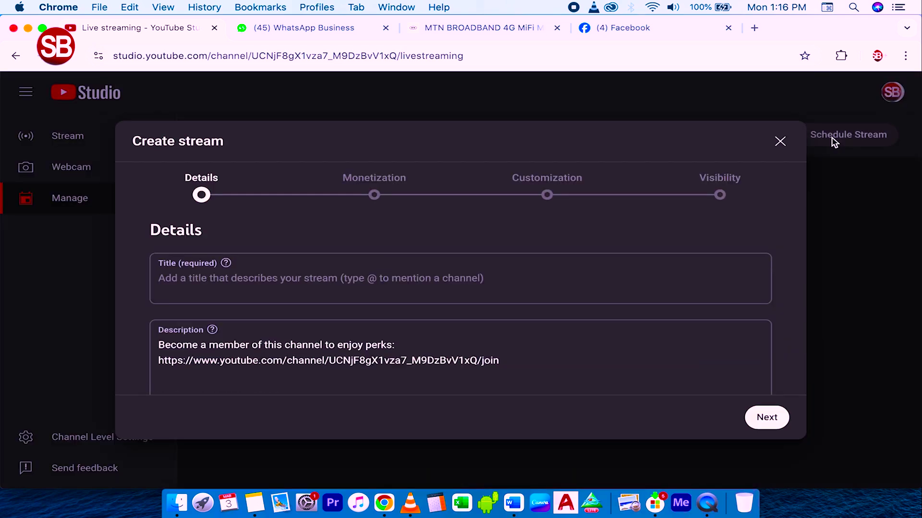
Enter "Test" as the title of the new stream.
left_click(326, 285)
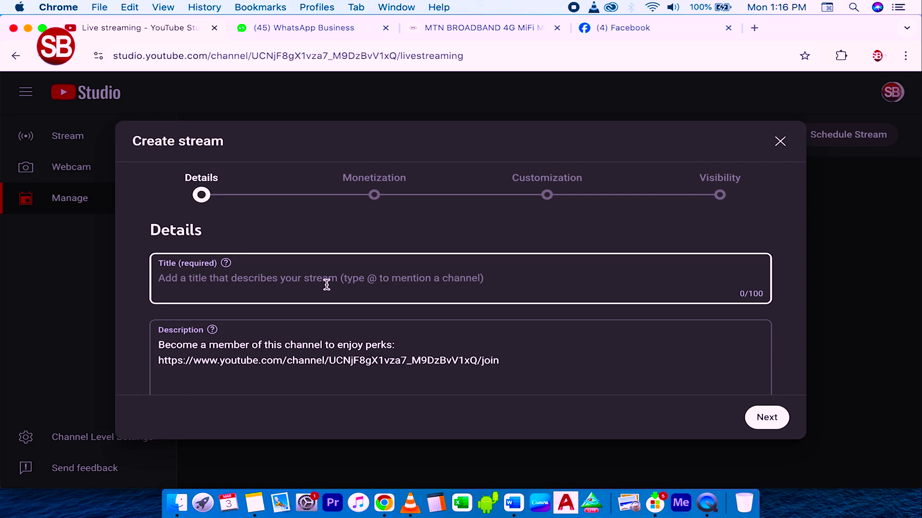
type("ta")
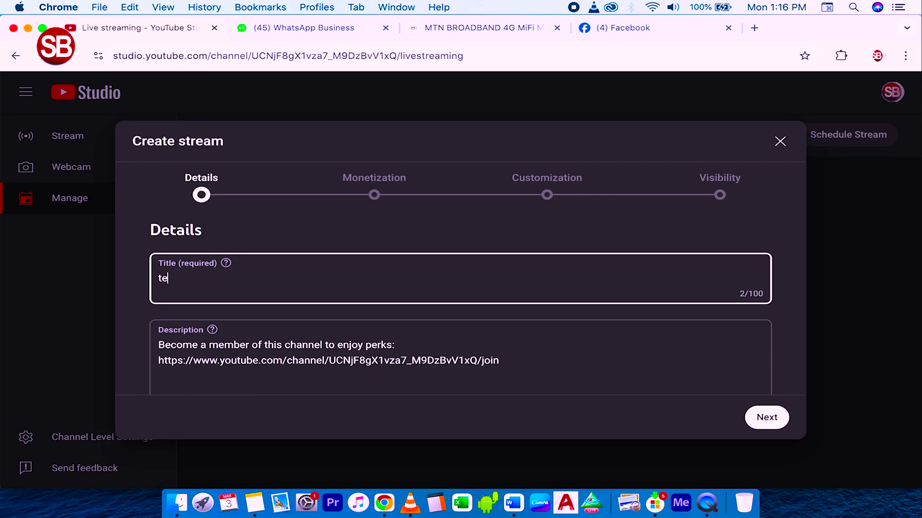
key("BackSpace")
key("BackSpace")
type("Test")
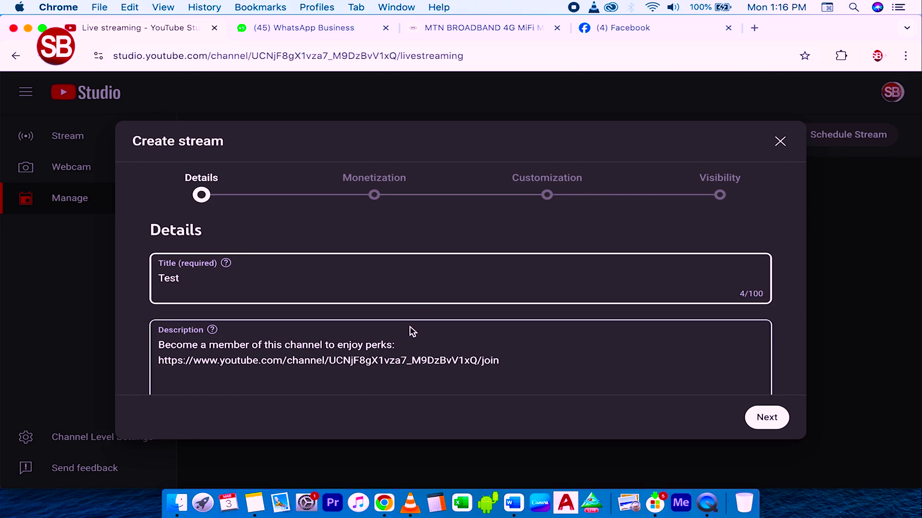
Set the stream's category to Education, keeping Streaming software as the broadcast type.
scroll(515, 353, "down", 5)
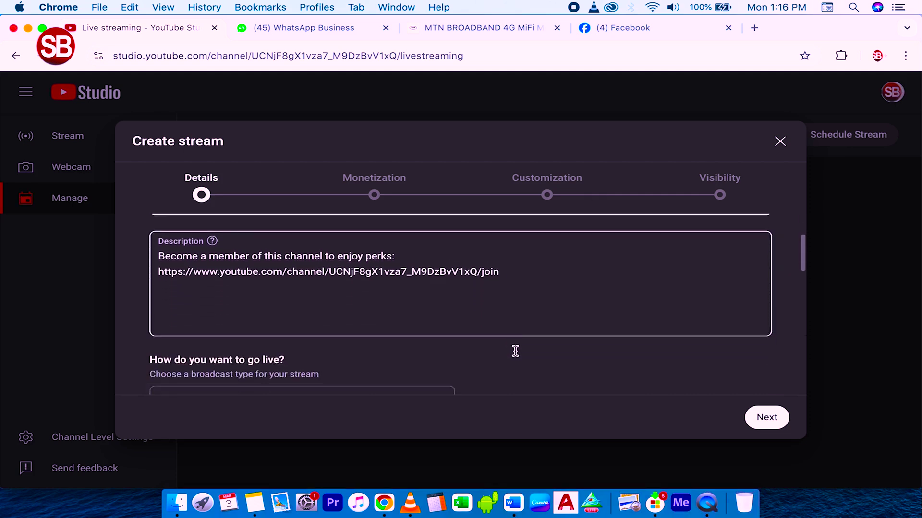
scroll(517, 355, "up", 1)
scroll(517, 355, "down", 1)
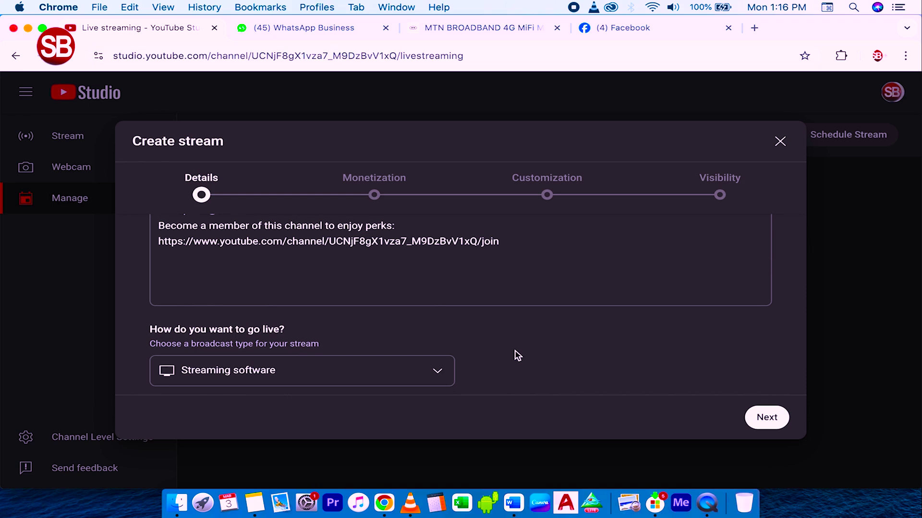
scroll(517, 355, "down", 3)
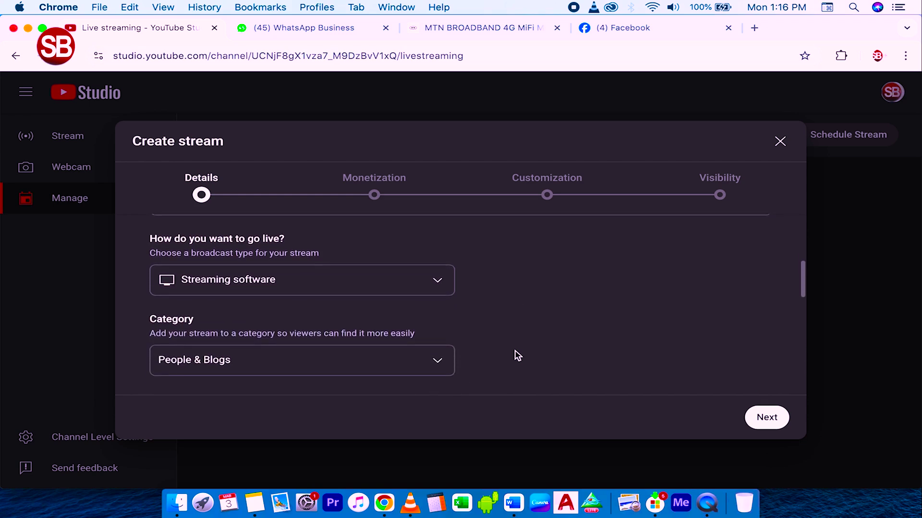
scroll(517, 356, "down", 3)
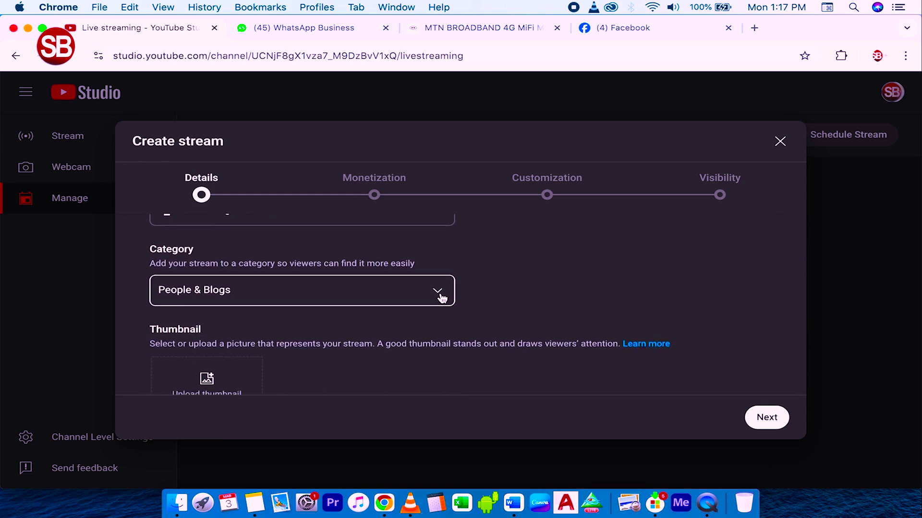
left_click(442, 299)
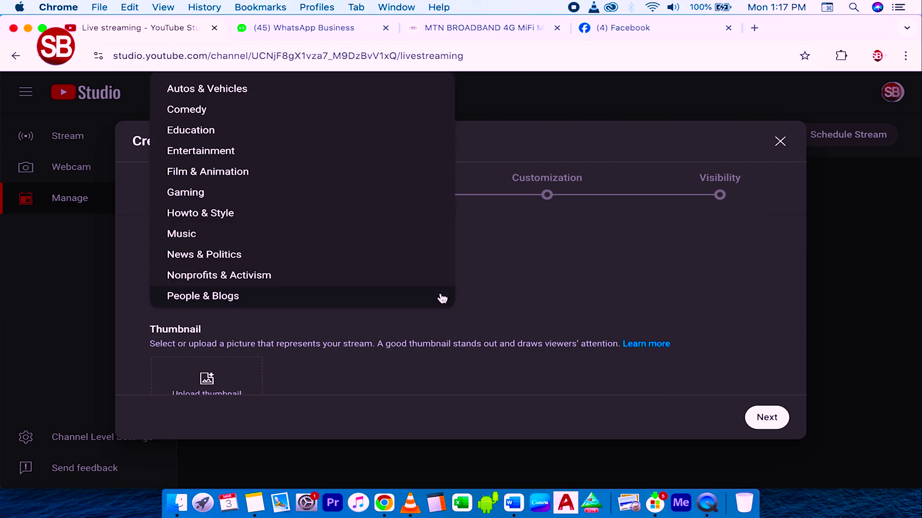
left_click(296, 135)
Review the thumbnail, playlist and audience options without changing them, and proceed to the stream's monetization settings.
scroll(518, 306, "down", 4)
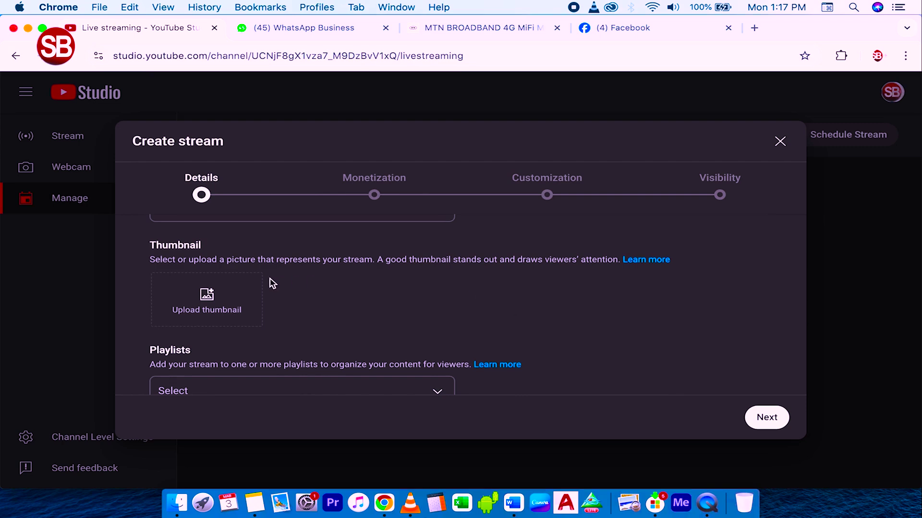
scroll(401, 314, "down", 1)
scroll(401, 315, "down", 4)
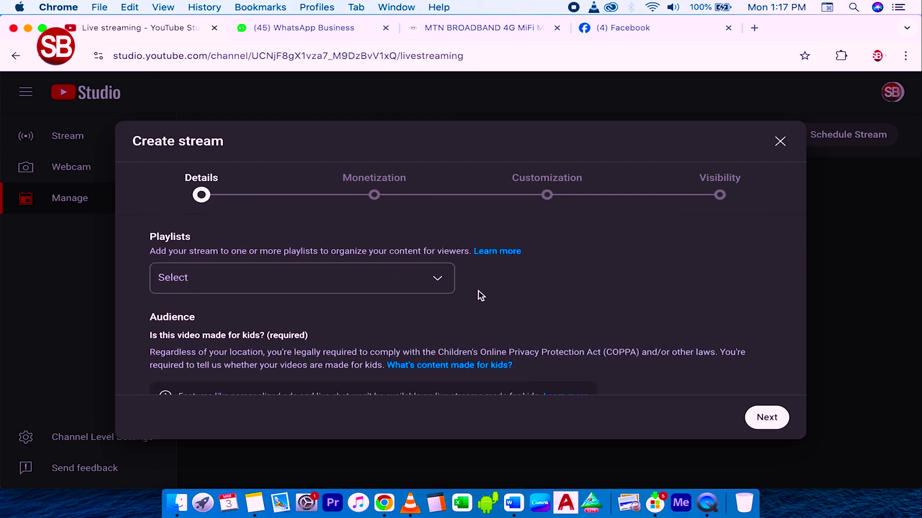
scroll(376, 346, "down", 7)
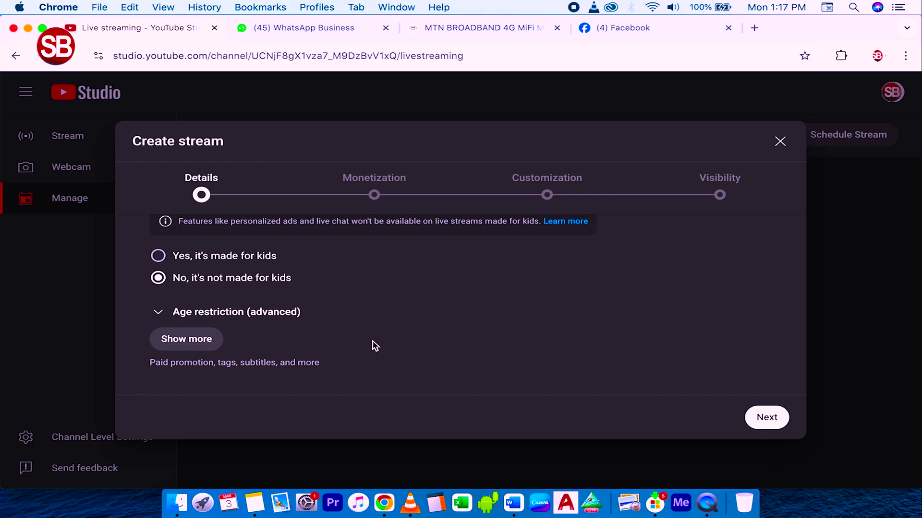
left_click(768, 421)
Keep monetization on with the Balanced ad frequency and proceed to the customization settings.
scroll(552, 305, "up", 5)
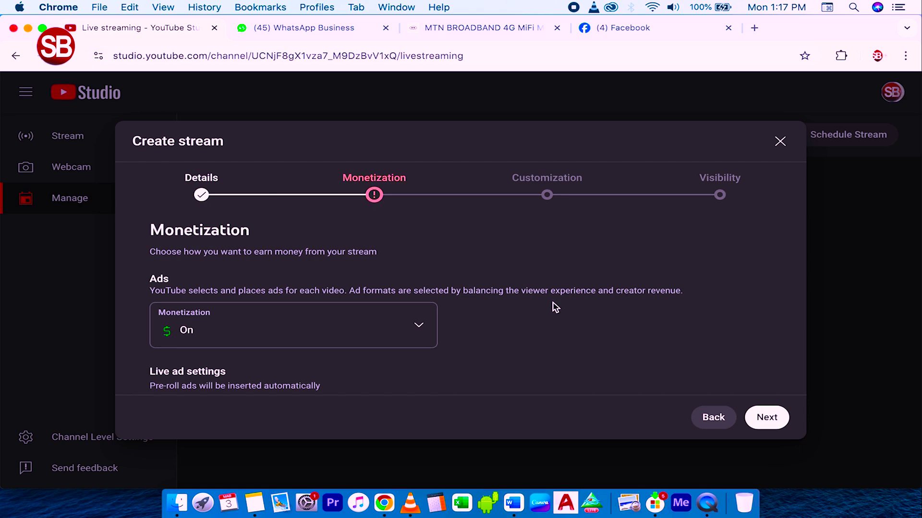
scroll(595, 325, "down", 5)
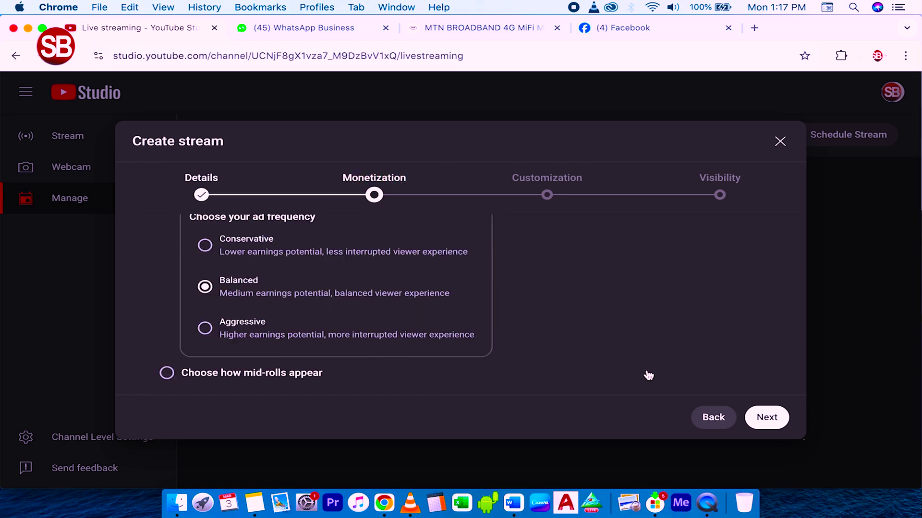
left_click(768, 417)
Enable live chat replay for the stream and proceed to the visibility settings.
scroll(509, 265, "up", 5)
scroll(510, 265, "up", 5)
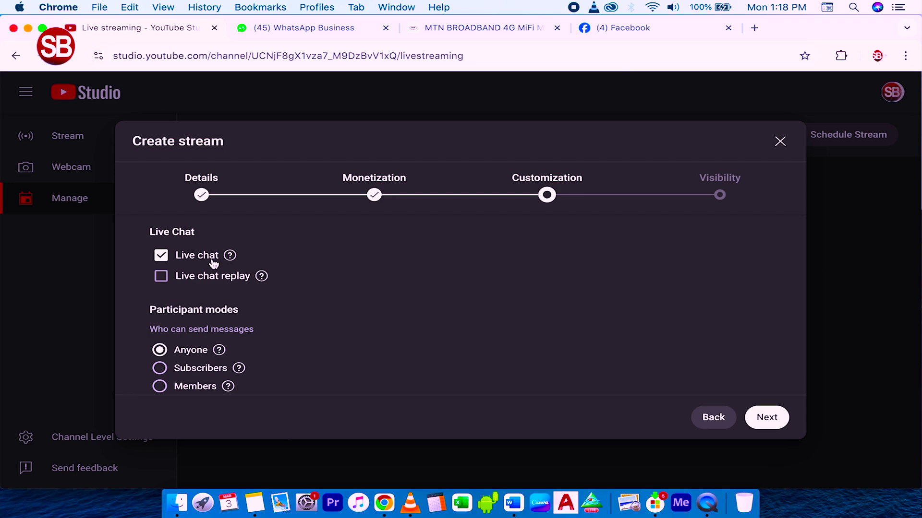
left_click(162, 278)
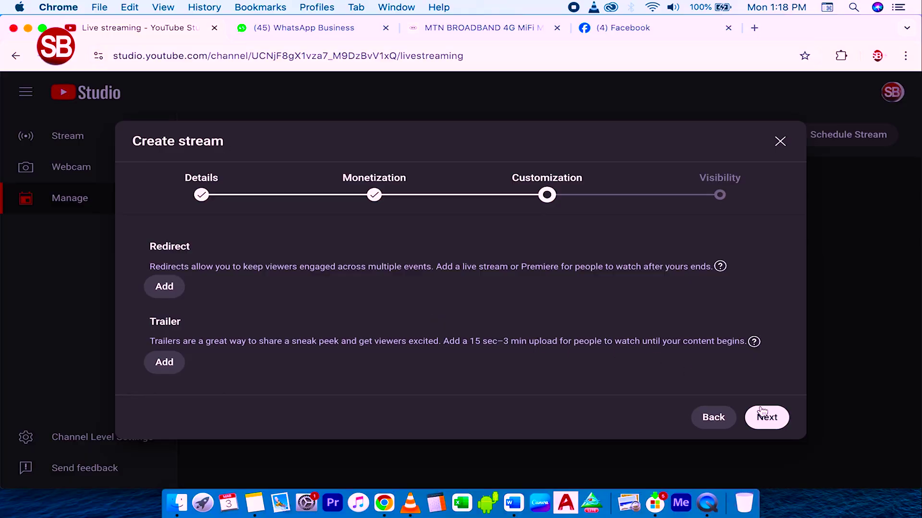
left_click(763, 412)
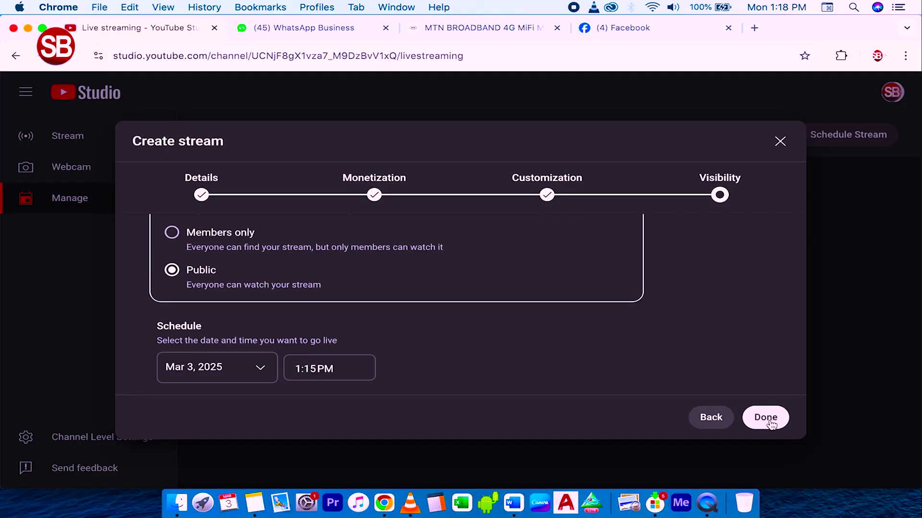
Set the stream's visibility to Unlisted, keep the proposed schedule and finish creating the stream.
scroll(636, 342, "up", 2)
scroll(636, 342, "up", 2)
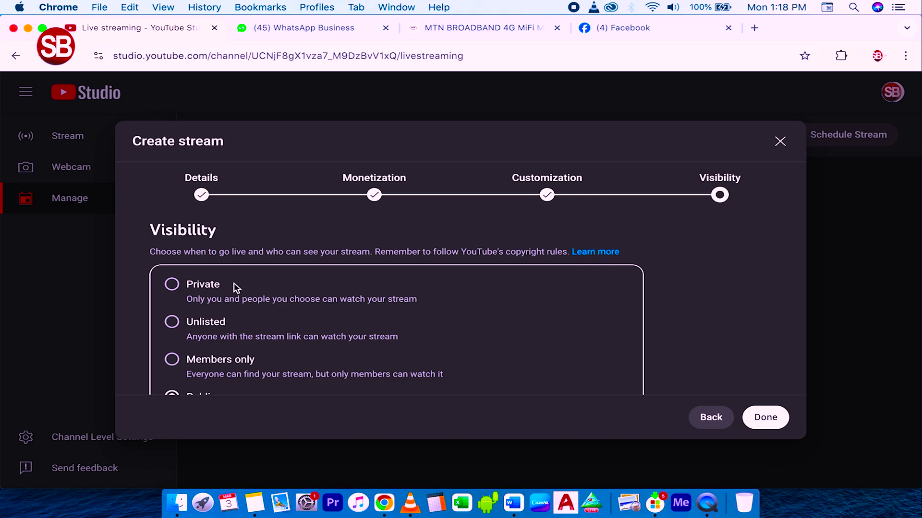
scroll(295, 298, "down", 1)
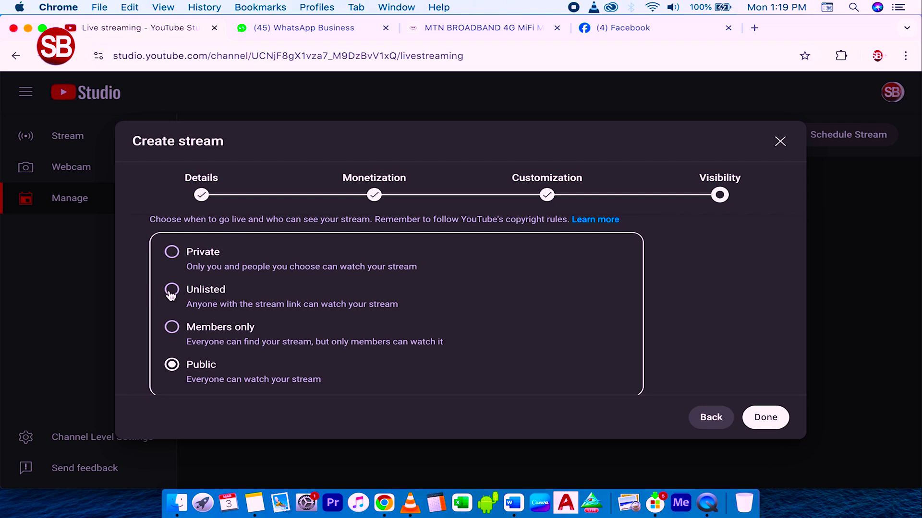
left_click(175, 295)
scroll(382, 324, "down", 2)
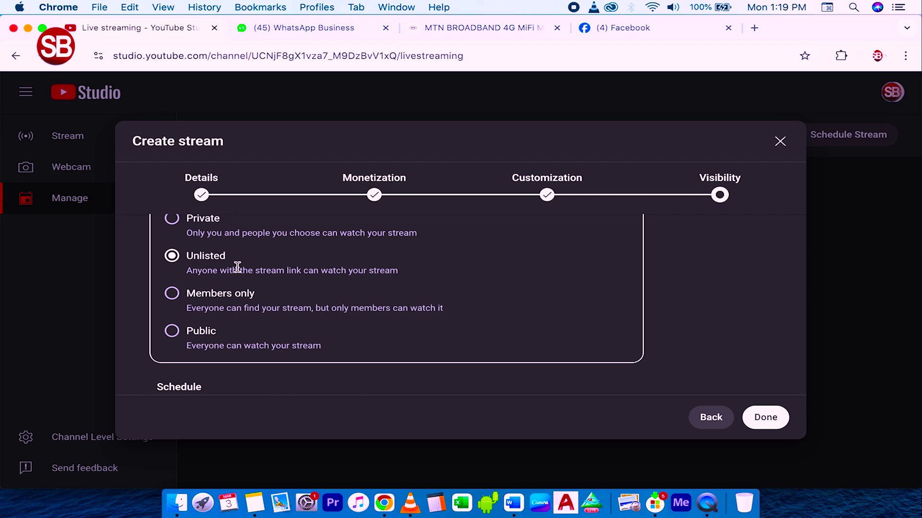
scroll(312, 356, "down", 2)
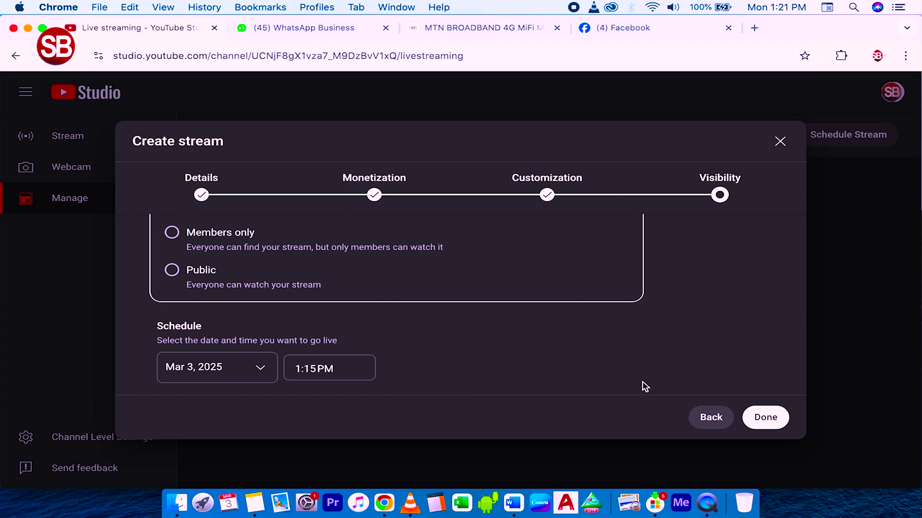
left_click(765, 420)
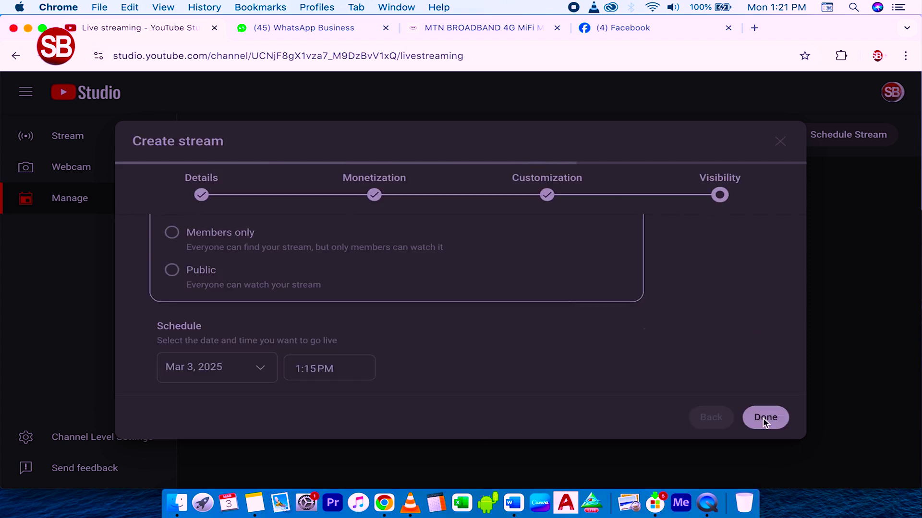